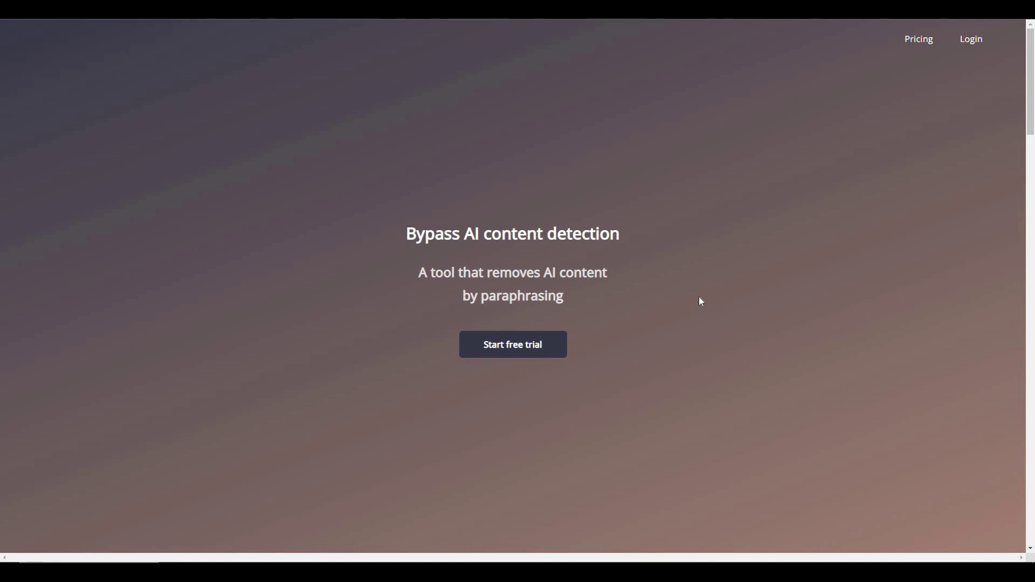
Run Get results under 'How does it work' to rephrase GPTinf's sample ChatGPT paragraph
scroll(744, 312, down, 8)
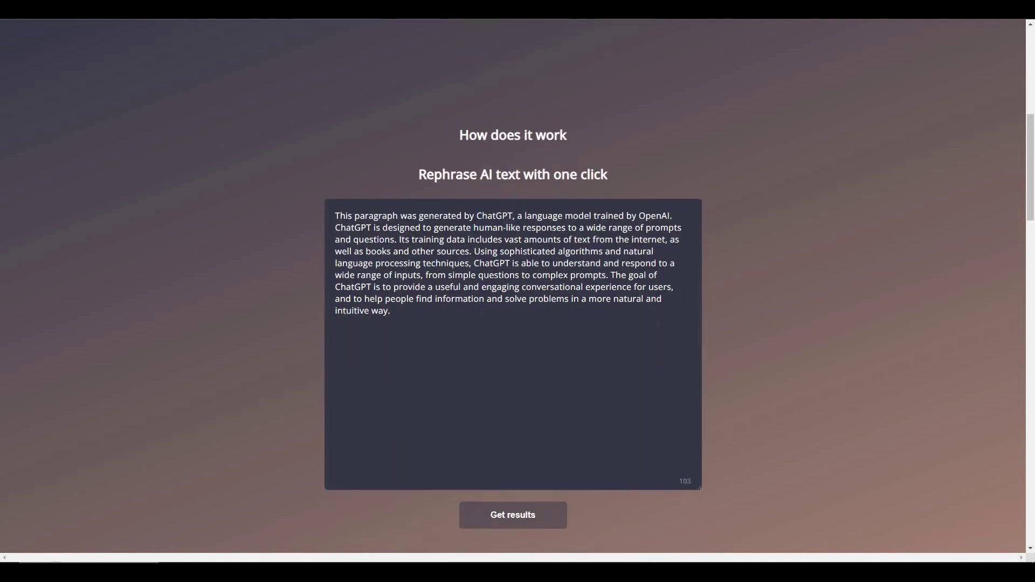
click(514, 515)
scroll(636, 431, down, 5)
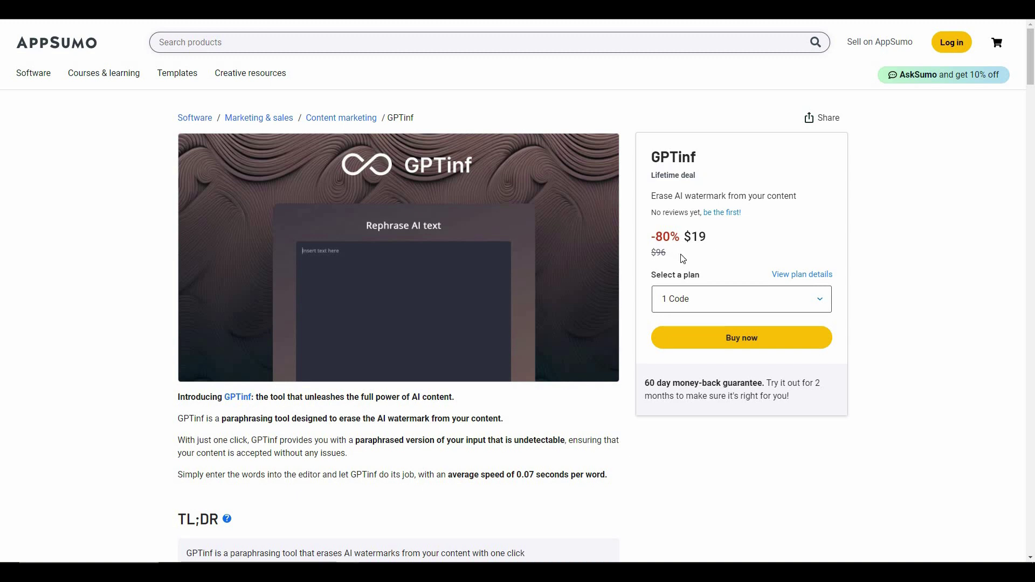
Choose 7 Codes on AppSumo's third plan, giving $133 for 250,000 words per month
scroll(683, 257, down, 20)
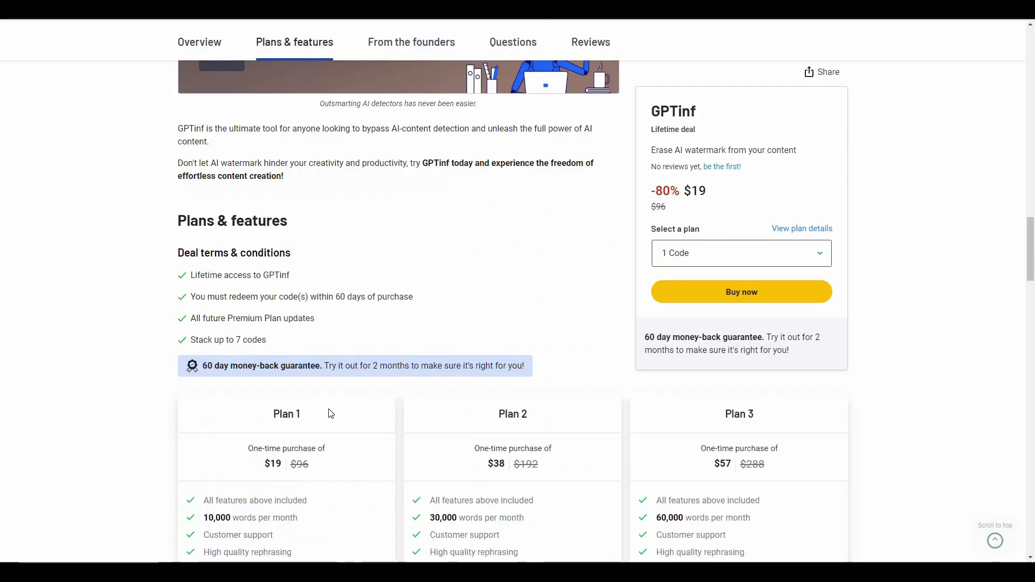
scroll(348, 351, down, 2)
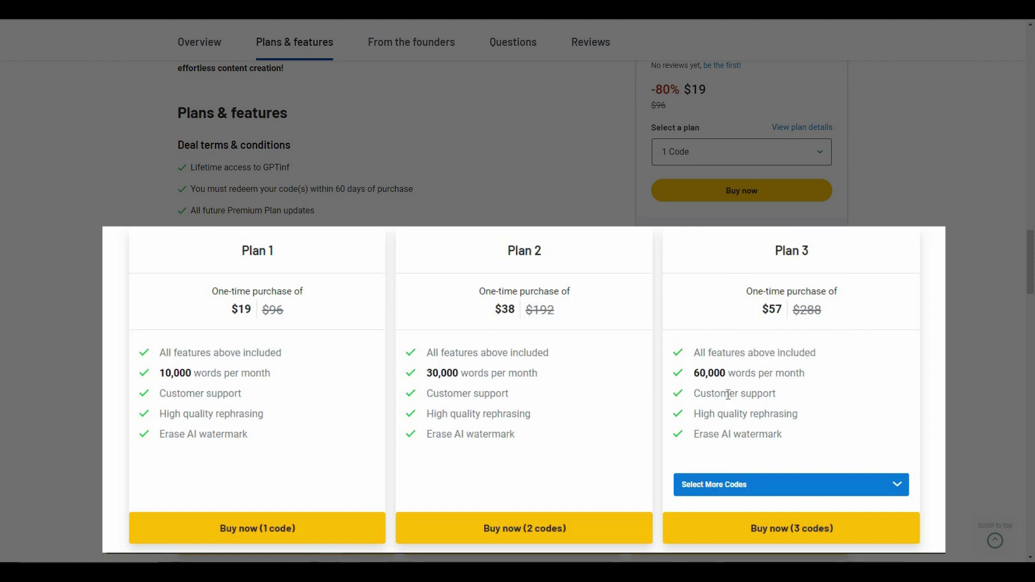
click(716, 482)
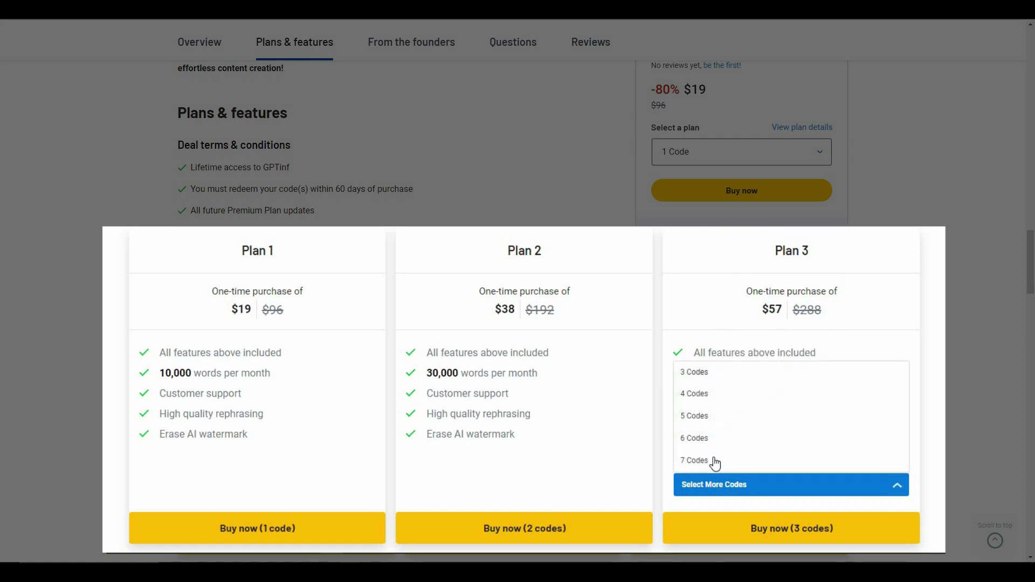
click(810, 274)
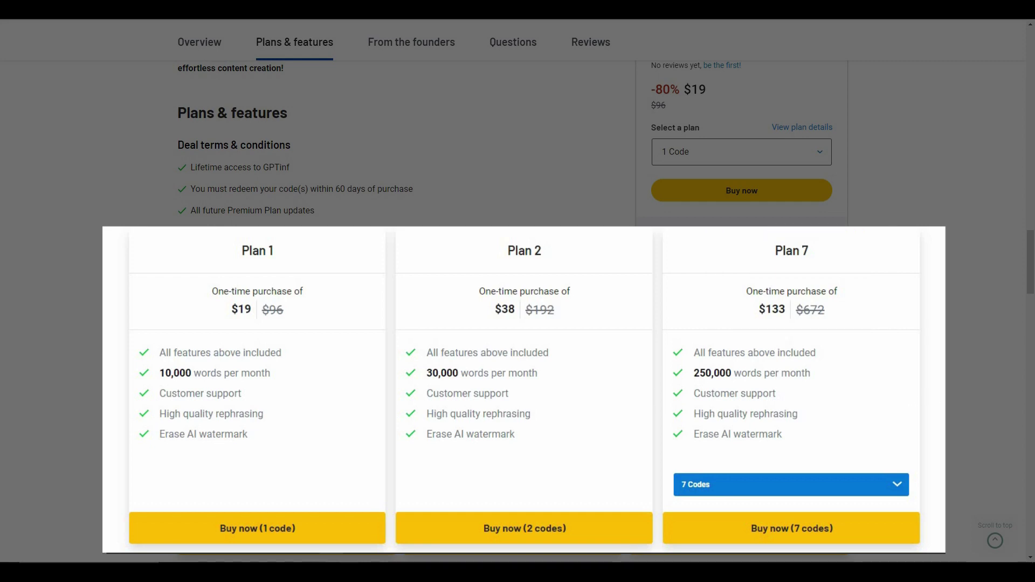
Scroll past the founders' note and FAQs, then return the page to normal zoom
scroll(886, 425, down, 9)
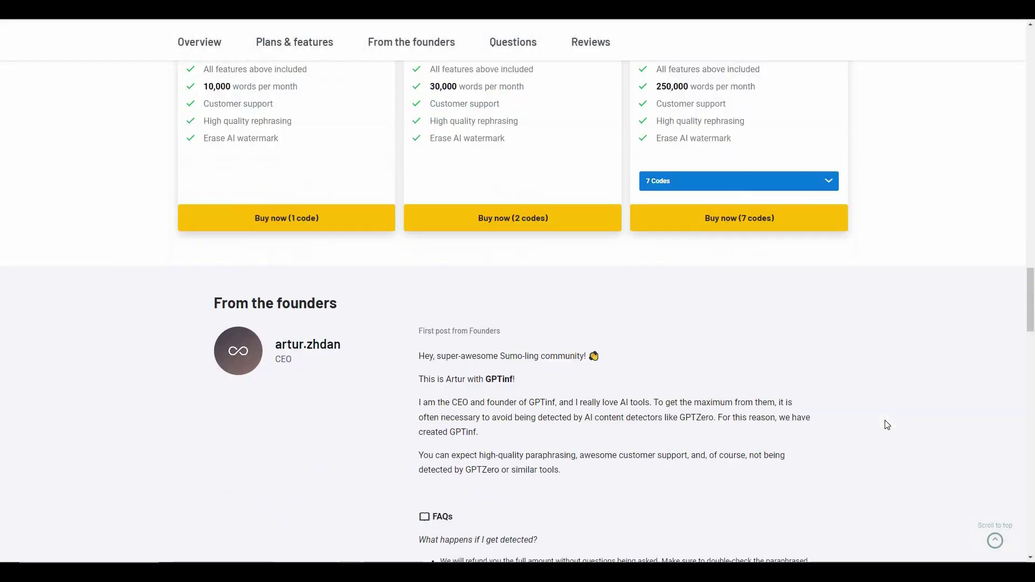
scroll(710, 337, down, 3)
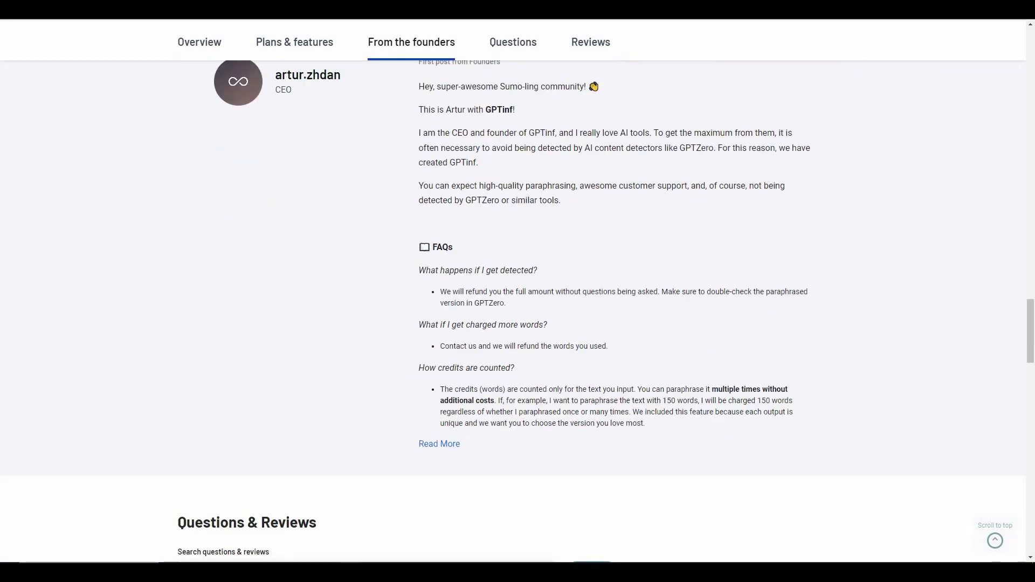
key(ctrl+plus)
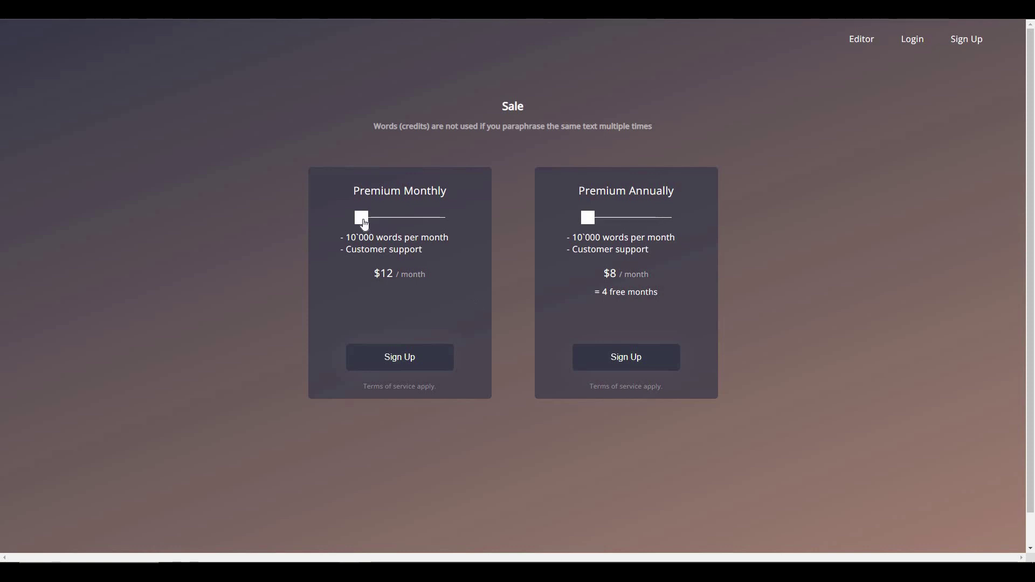
Compare Premium Monthly slider prices, reset to 10,000 words, then focus the rephrase text box
drag(361, 218, 379, 218)
click(344, 225)
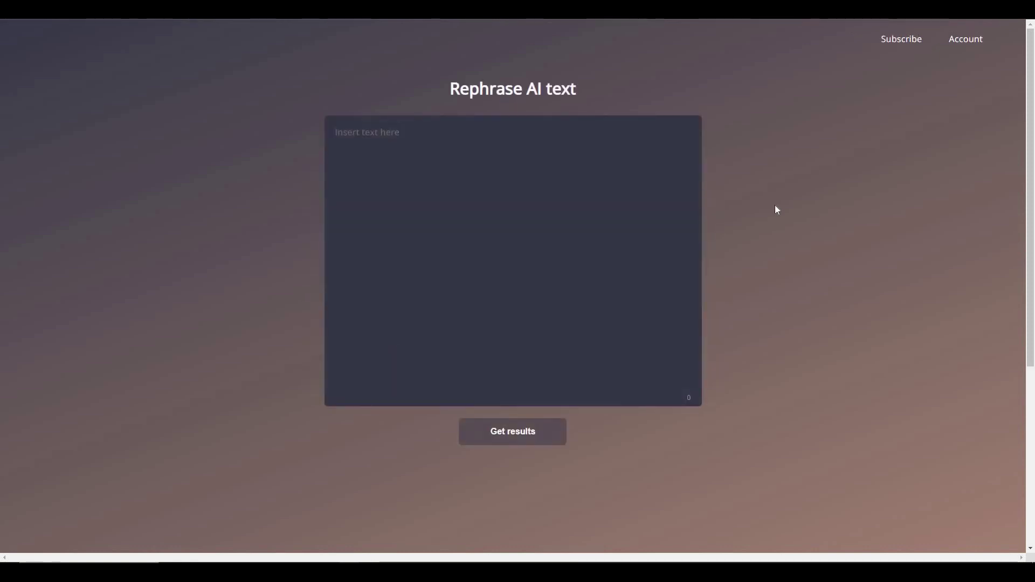
click(335, 132)
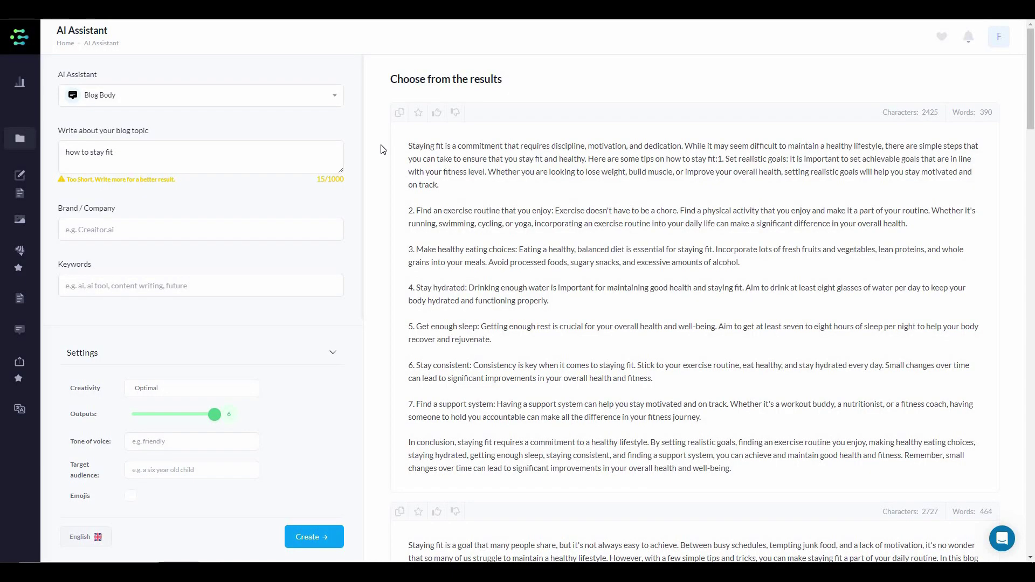
Copy the first four paragraphs of the 'how to stay fit' blog result for the classifier
mouse_move(109, 56)
click(192, 157)
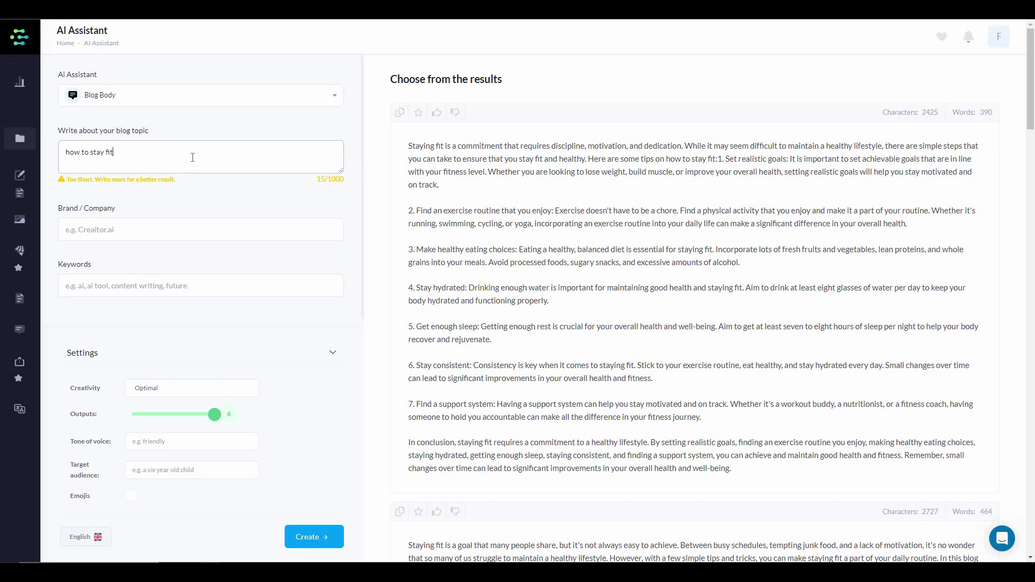
click(384, 217)
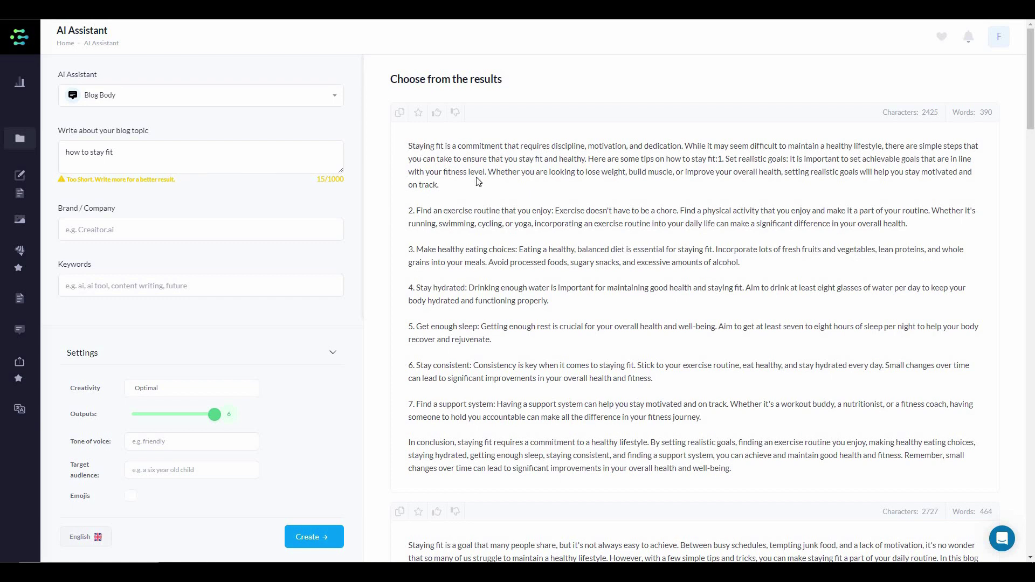
drag(409, 147, 557, 303)
key(ctrl+c)
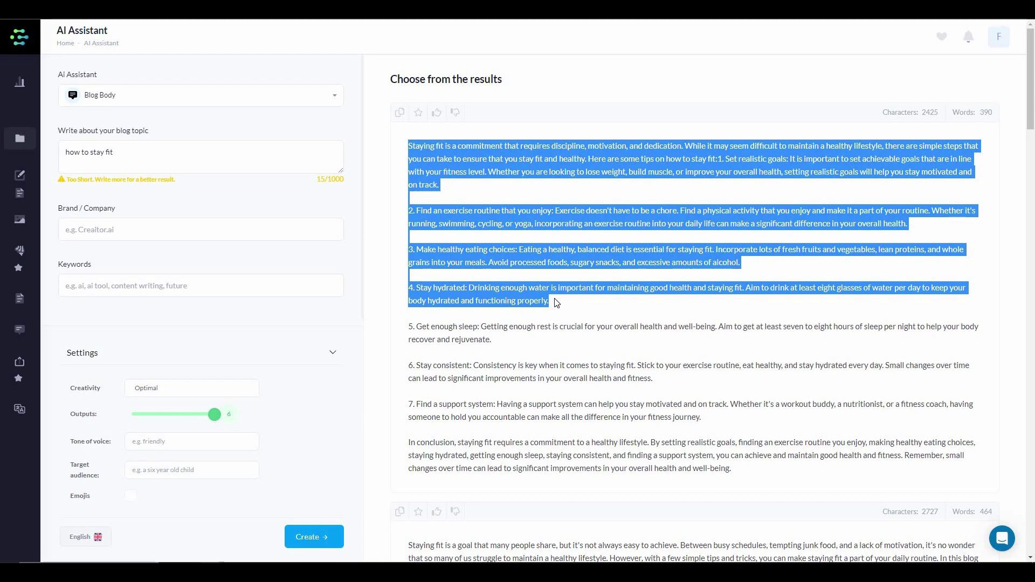
key(ctrl+Tab)
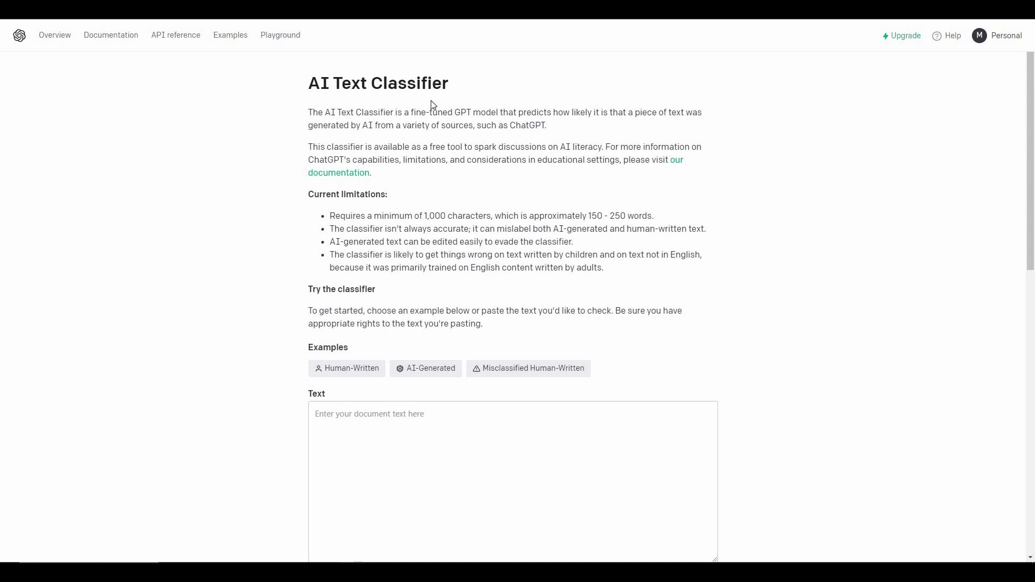
Paste the fitness tips into the AI Text Classifier's Text field and submit them
scroll(426, 383, down, 2)
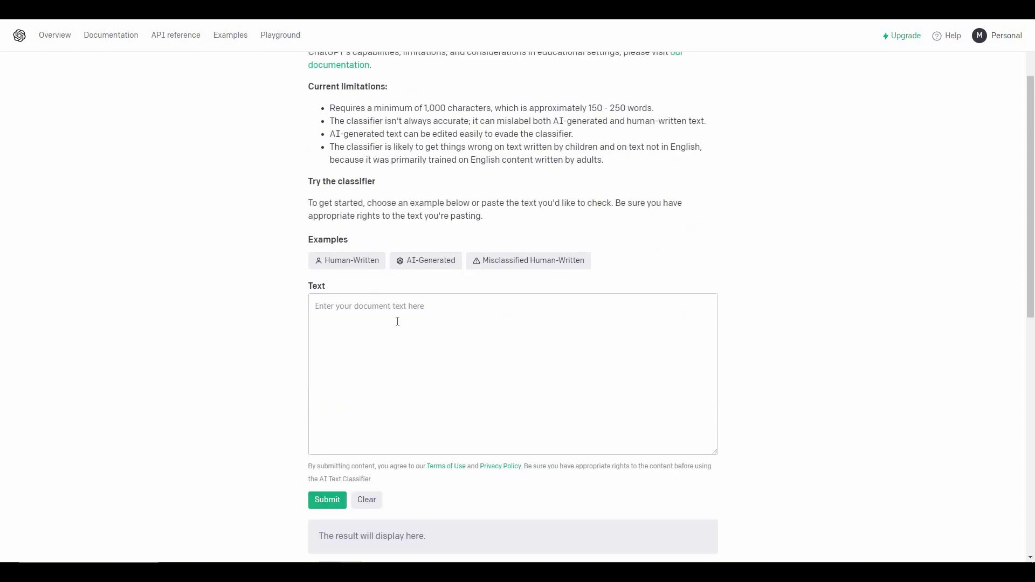
click(397, 321)
key(ctrl+v)
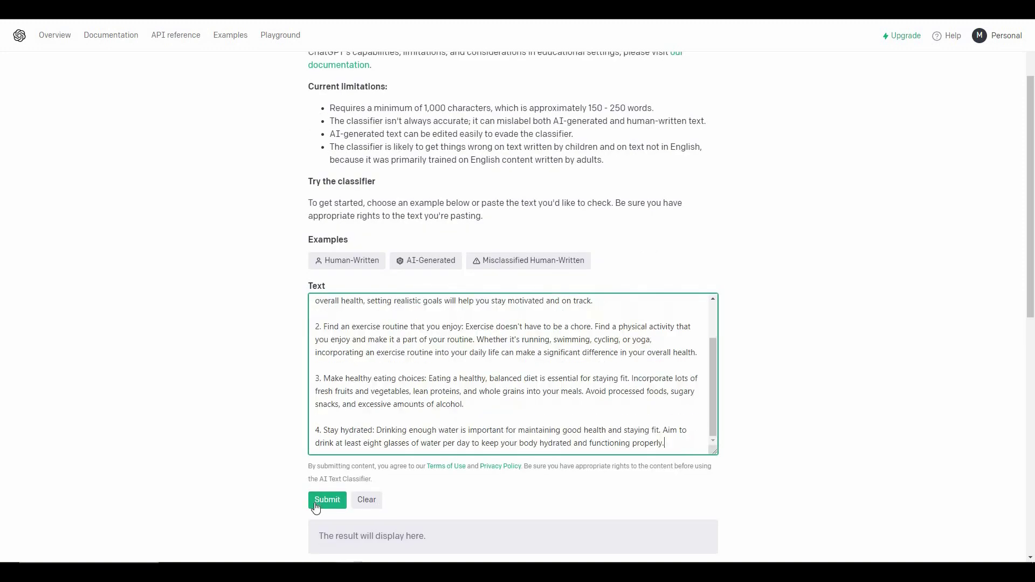
click(331, 500)
scroll(365, 457, down, 2)
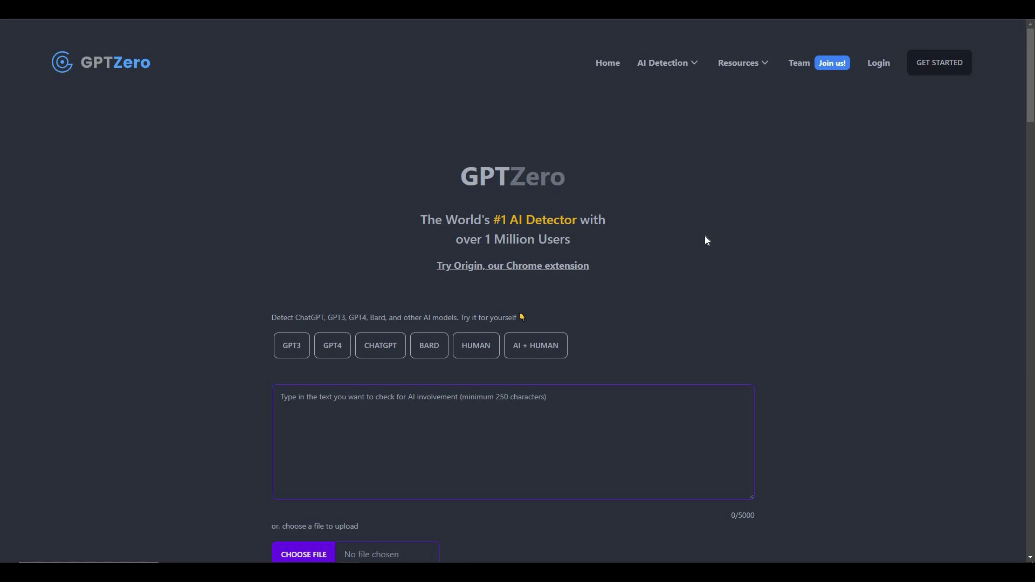
Paste the fitness tips text into GPTZero and run GET RESULTS
key(ctrl+v)
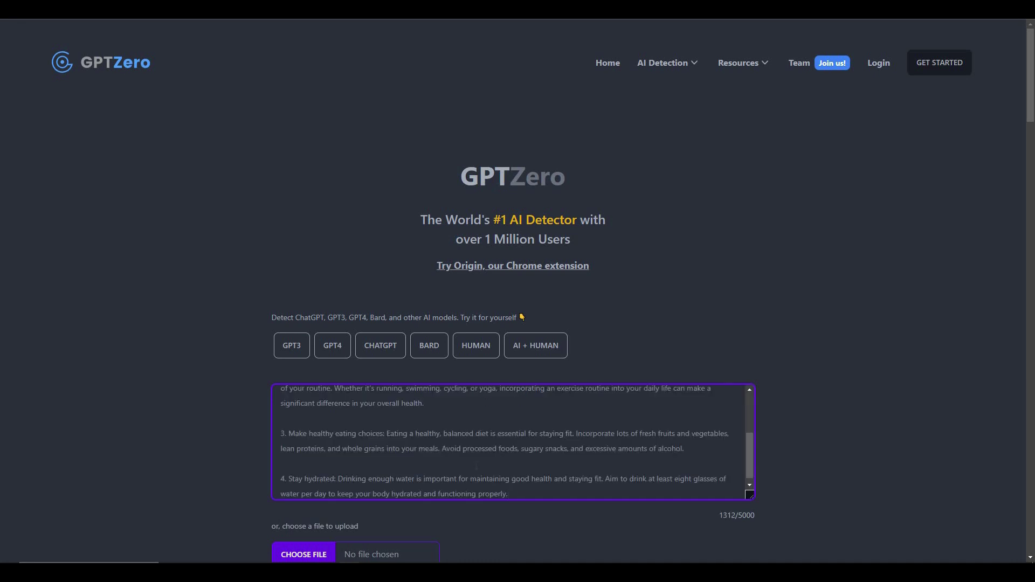
scroll(717, 485, down, 2)
click(717, 499)
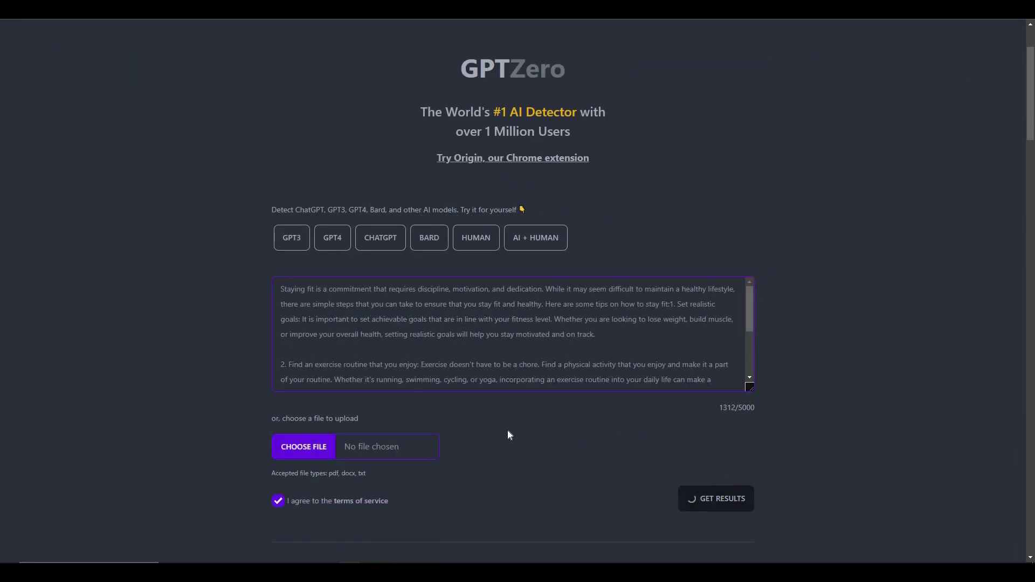
scroll(510, 434, down, 2)
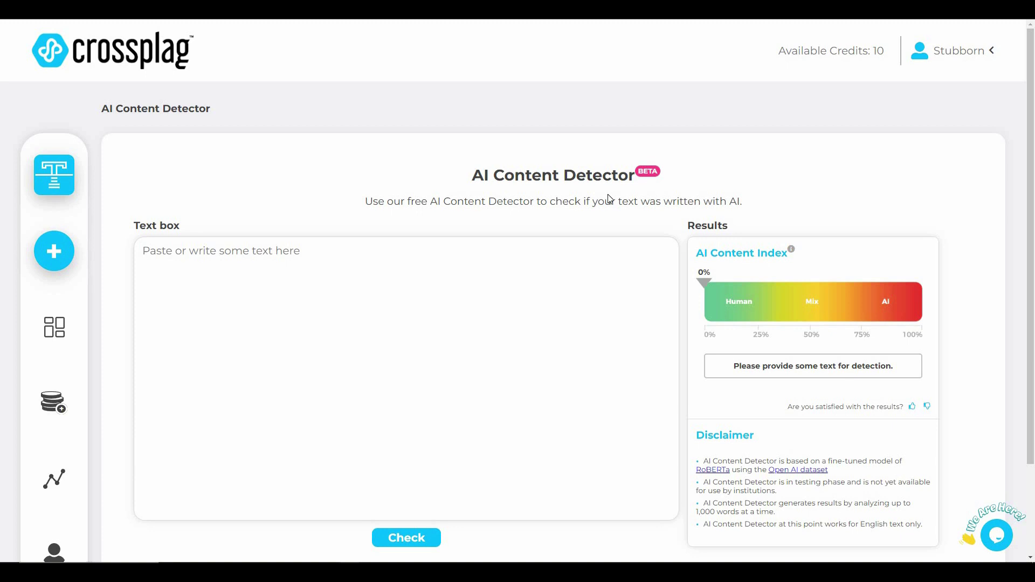
Paste the original fitness article into Crossplag's text box and run Check
click(268, 279)
text(Staying fit is a commitment that requires discipline, motivation, and dedication. While it may seem difficult to maintain a healthy lifestyle, there are simple steps that you can take to ensure that you stay fit and healthy. Here are some tips on how to stay fit:1. Set realistic goals: It is important to set achievable goals that are in line with your fitness level. Whether you are looking to lose weight, build muscle, or improve your overall health, setting realistic goals will help you stay motivated and on track.  2. Find an exercise routine that you enjoy: Exercise doesn't have to be a chore. Find a physical activity that you enjoy and make it a part of your routine. Whether it's running, swimming, cycling, or yoga, incorporating an exercise routine into your daily life can make a significant difference in your overall health.  3. Make healthy eating choices: Eating a healthy, balanced diet is essential for staying fit. Incorporate lots of fresh fruits and vegetables, lean proteins, and whole grains into your meals. Avoid processed foods, sugary snacks, and excessive amounts of alcohol.  4. Stay hydrated: Drinking enough water is important for maintaining good health and staying fit. Aim to drink at least eight glasses of water per day to keep your body hydrated and functioning properly.)
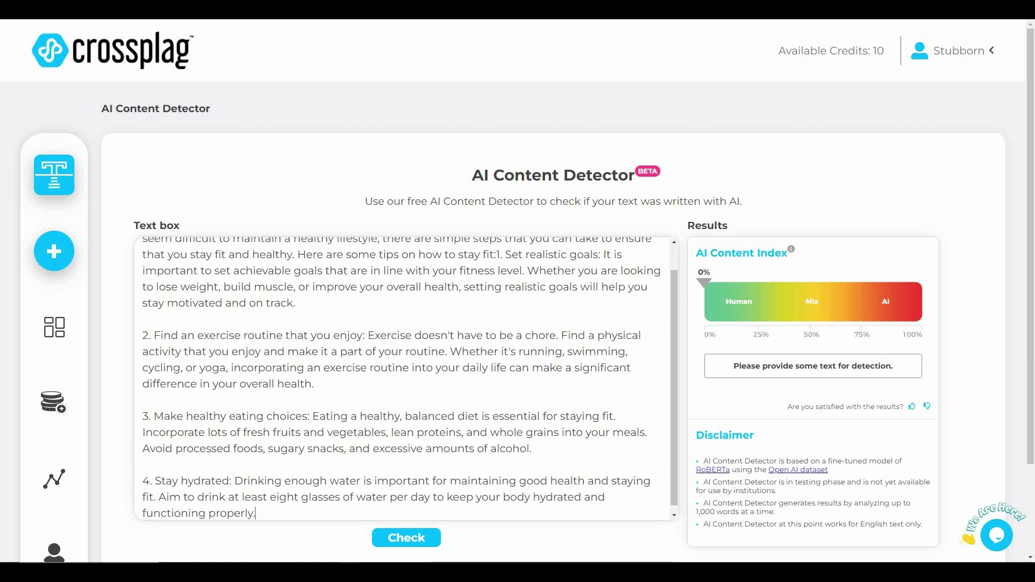
scroll(409, 501, up, 1)
click(427, 541)
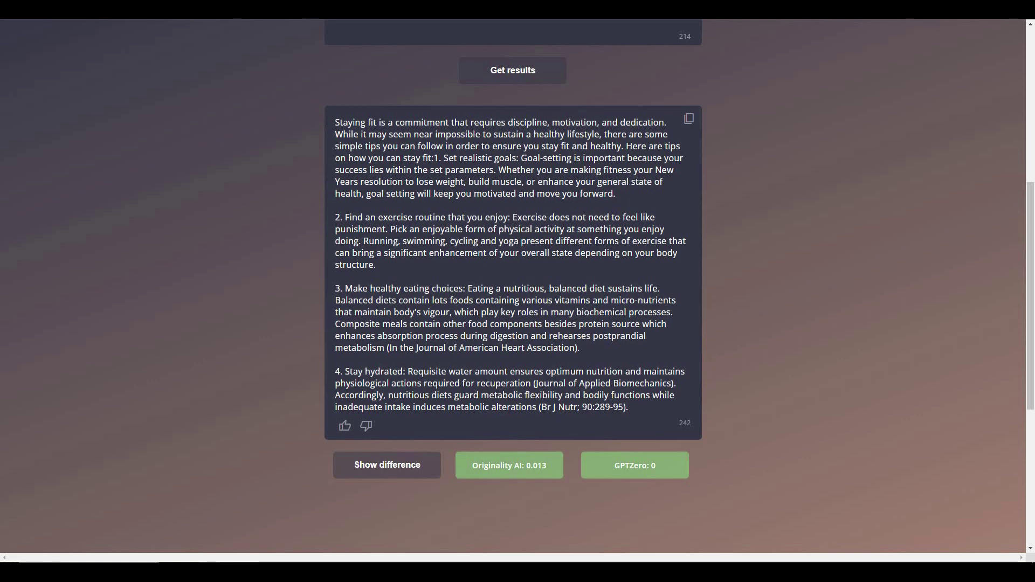
Replace the classifier's text with GPTinf's paraphrase, remove the stray 'content_copy', and submit
drag(334, 122, 633, 426)
key(ctrl+c)
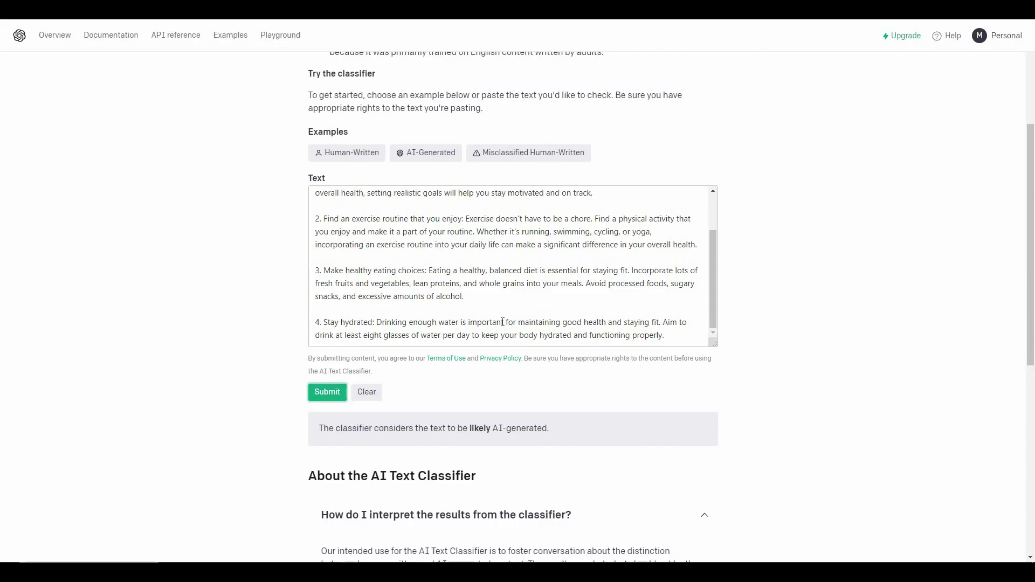
click(461, 322)
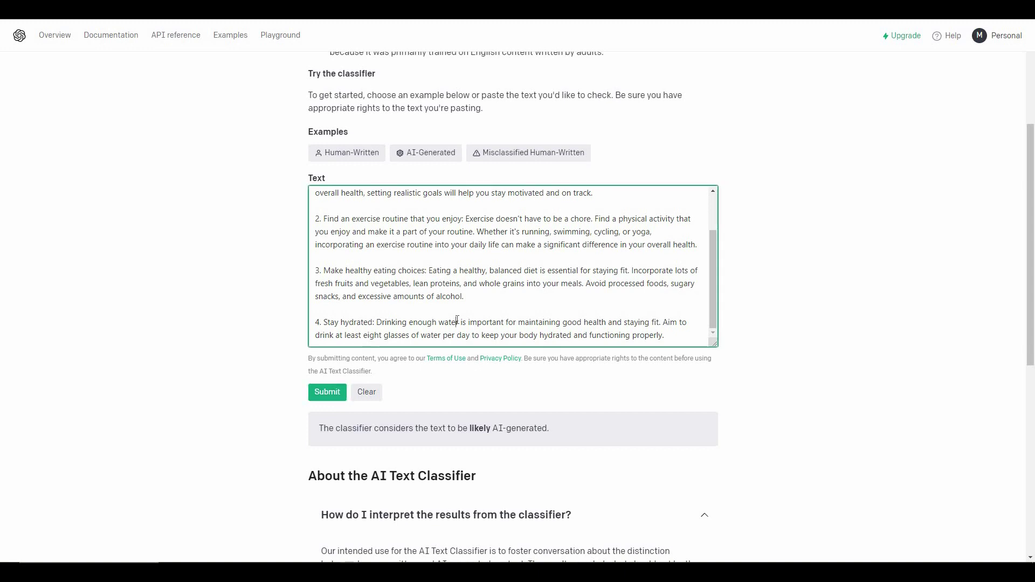
key(ctrl+a)
key(BackSpace)
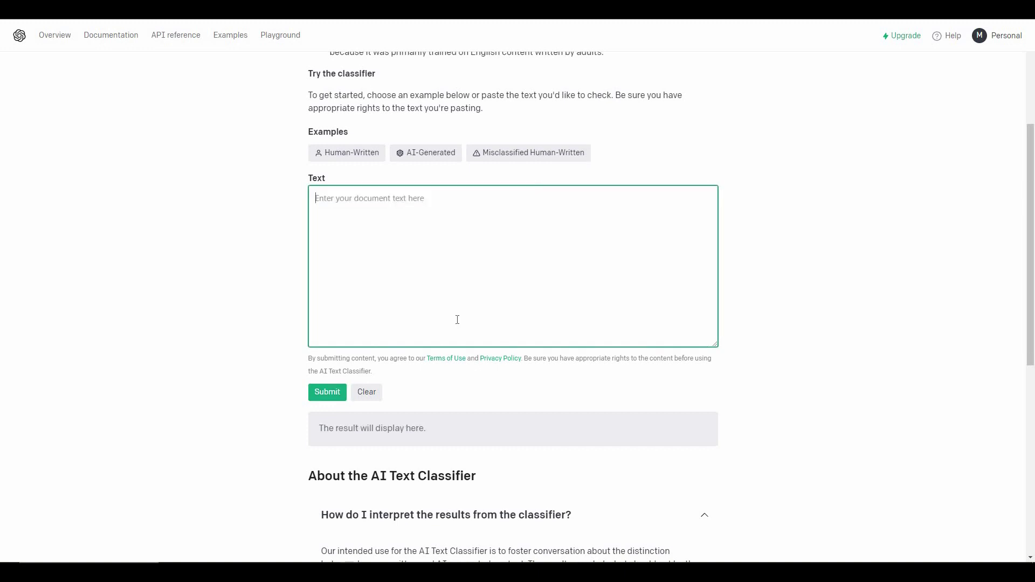
key(ctrl+v)
scroll(511, 324, up, 3)
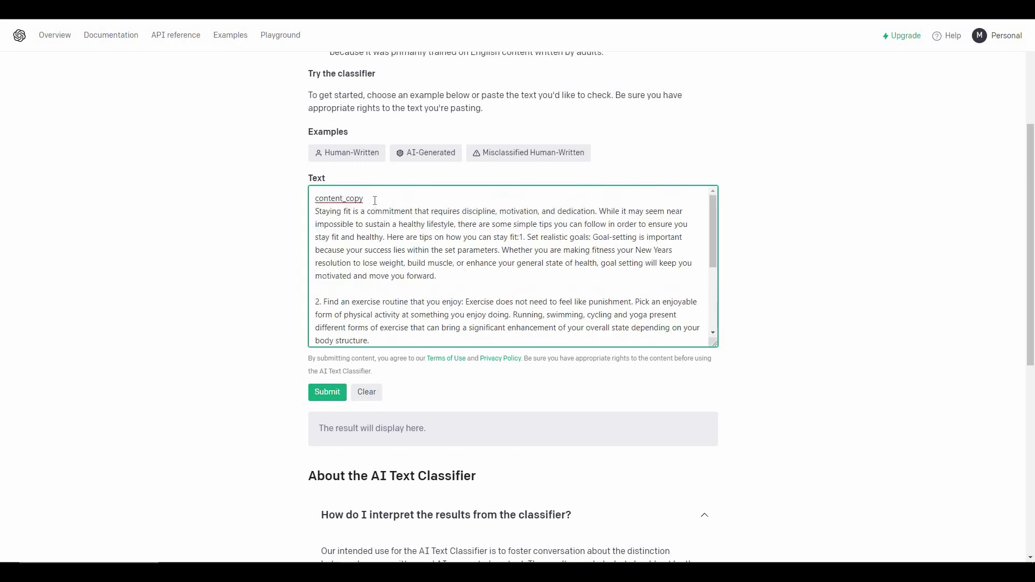
double_click(318, 199)
key(BackSpace)
scroll(555, 460, up, 1)
key(ctrl+Return)
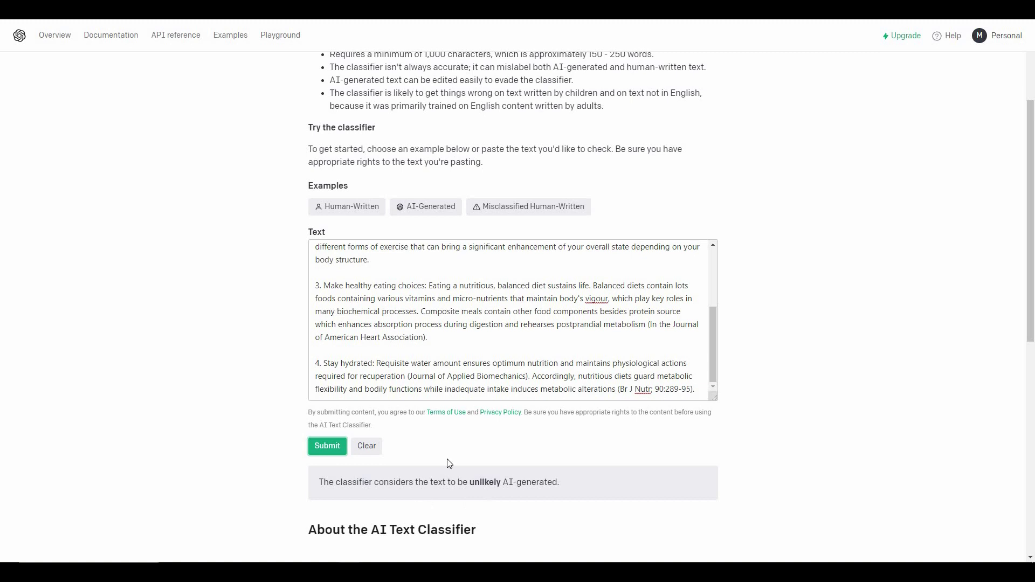
Replace the original fitness text in GPTZero's box with the paraphrased 1672-character version
key(ctrl+Tab)
click(434, 227)
key(ctrl+a)
key(BackSpace)
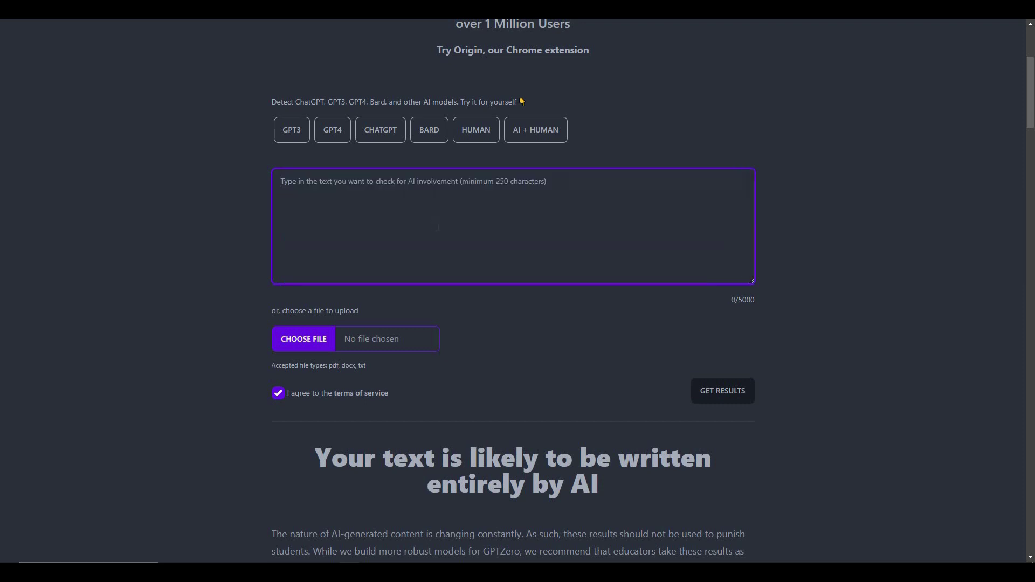
key(ctrl+v)
scroll(434, 226, up, 5)
scroll(434, 227, down, 5)
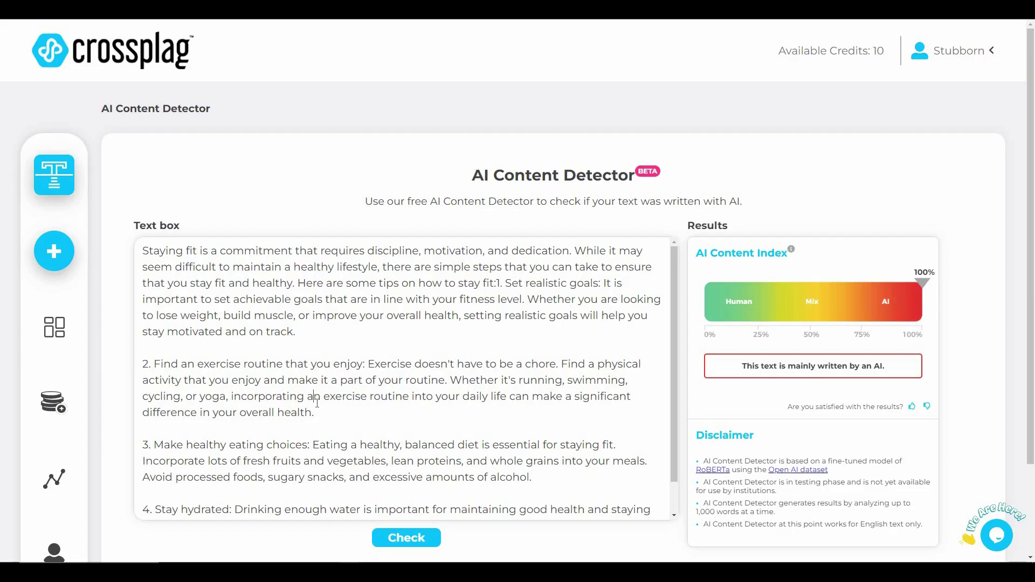
Replace the original article in Crossplag with the paraphrased fitness text and rerun the AI check
key(ctrl+a)
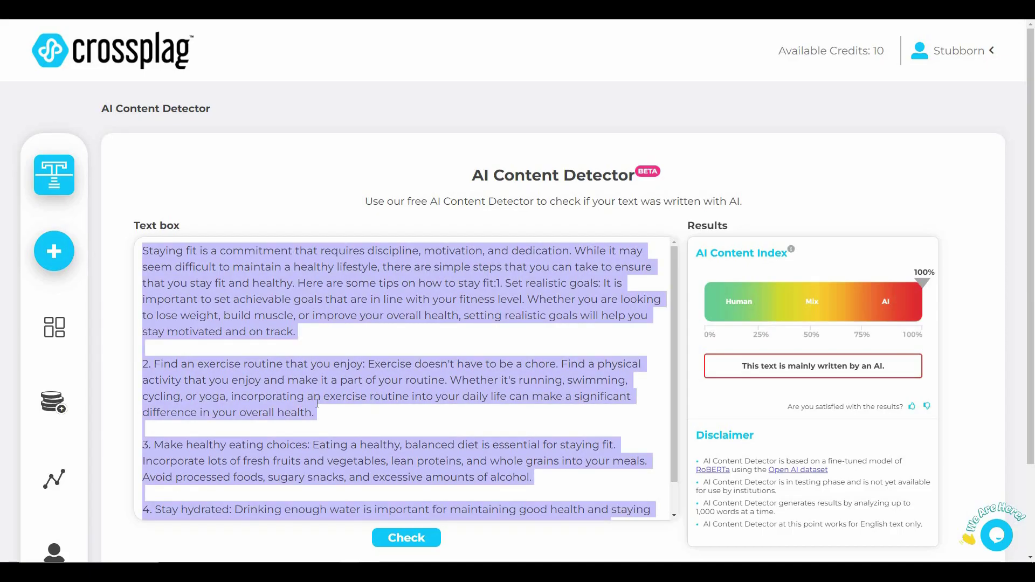
key(BackSpace)
key(ctrl+v)
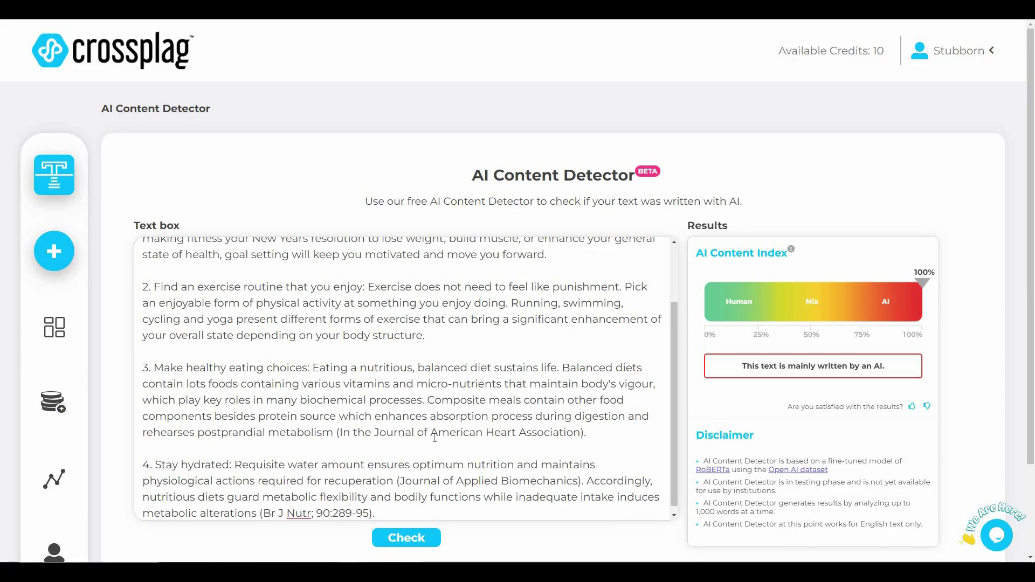
scroll(458, 485, up, 2)
click(406, 538)
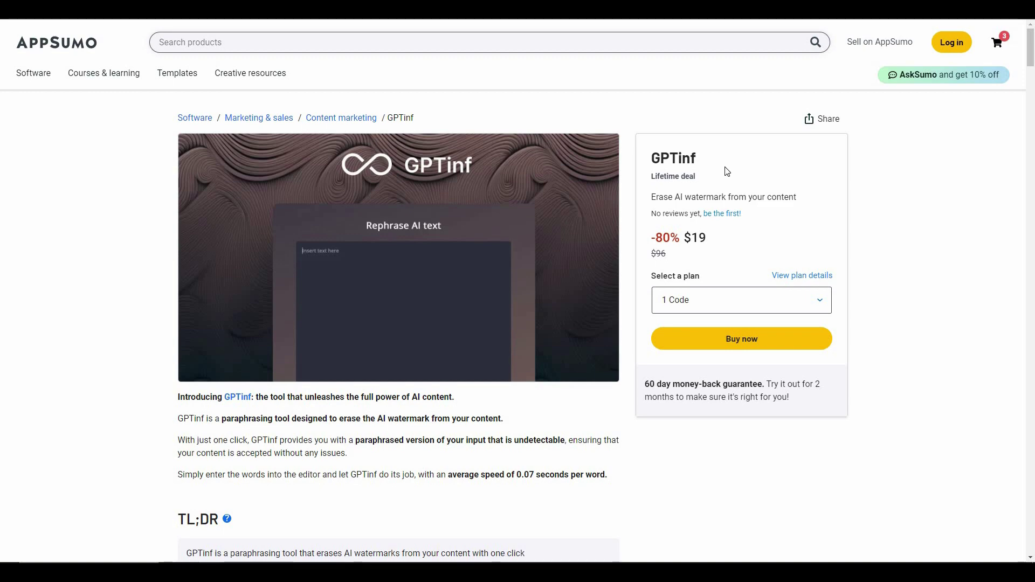
scroll(462, 394, down, 10)
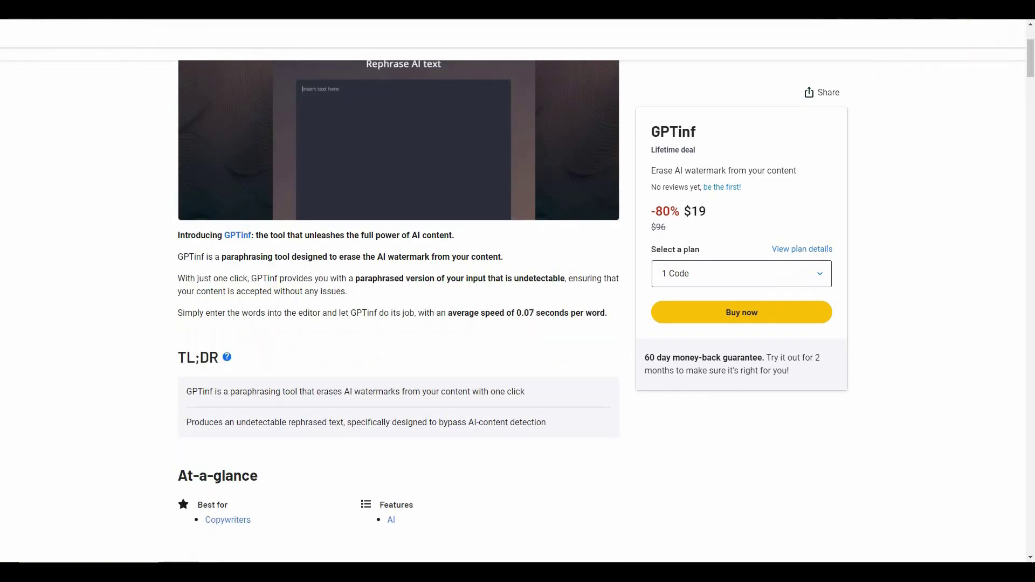
scroll(462, 390, down, 10)
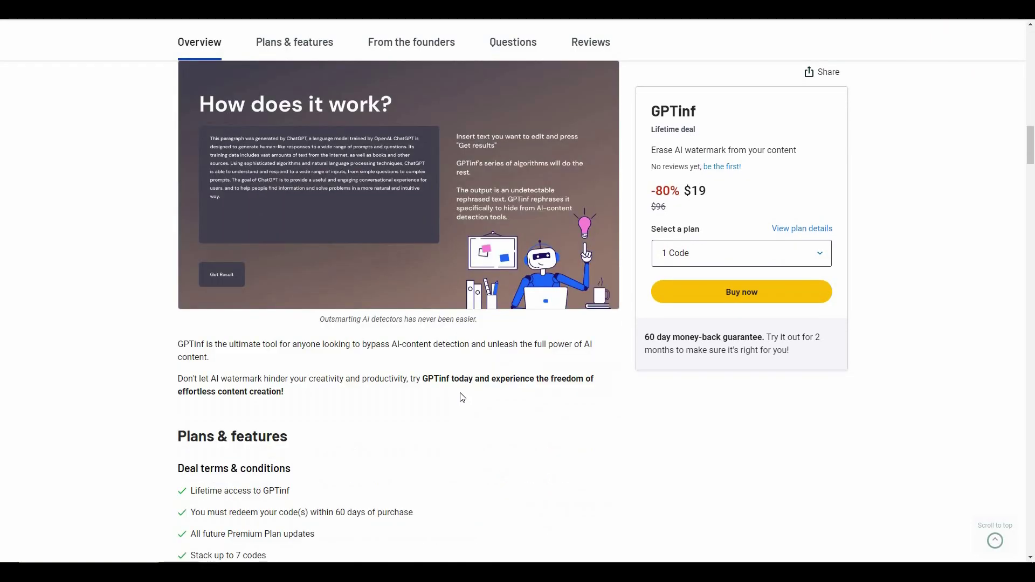
scroll(462, 398, down, 8)
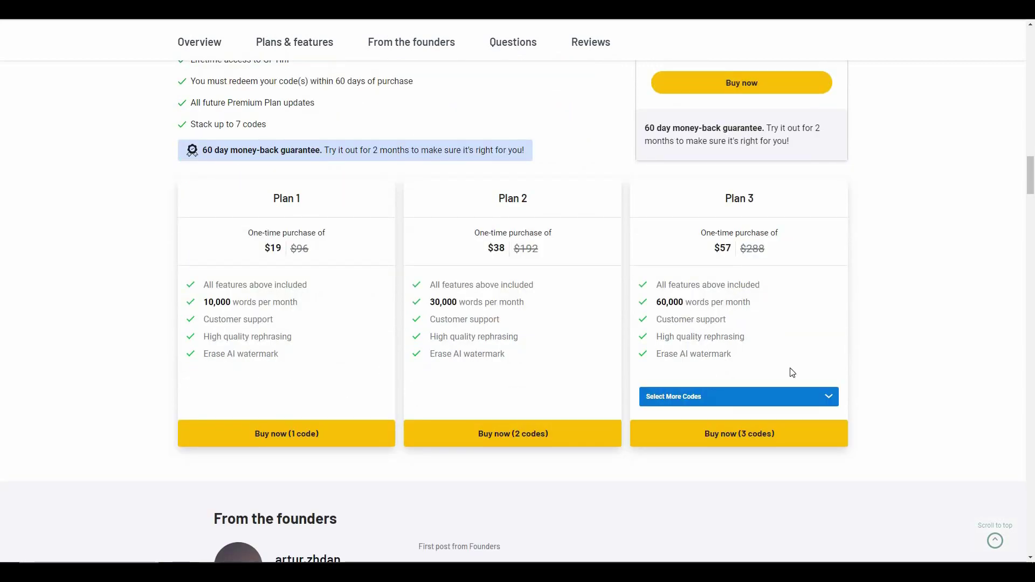
scroll(464, 445, up, 15)
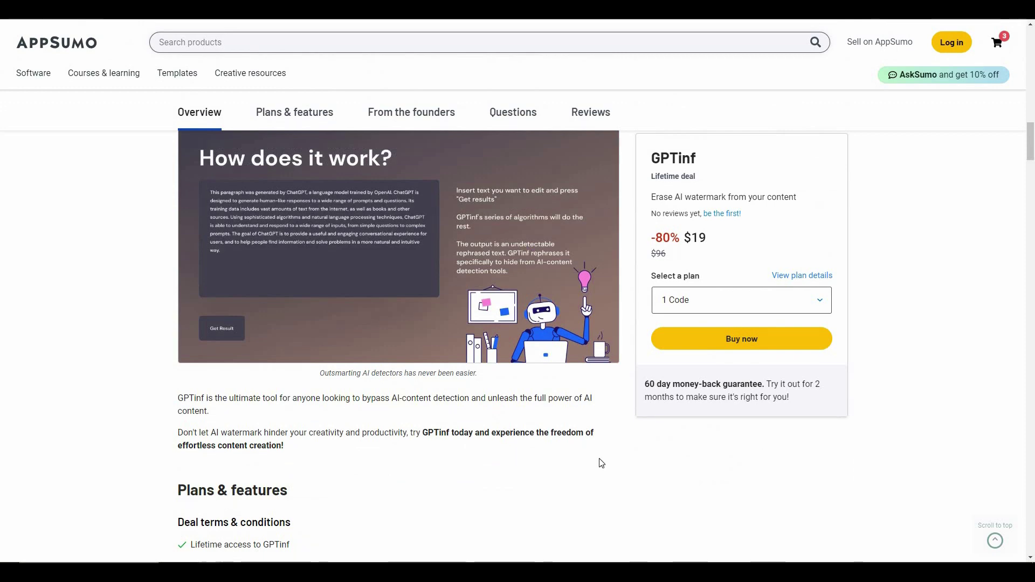
scroll(684, 481, up, 10)
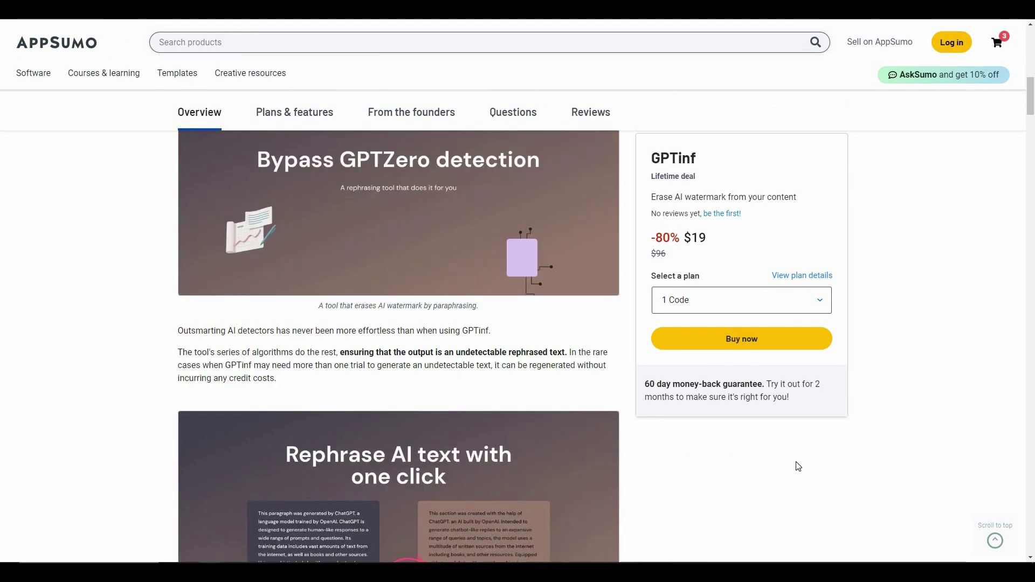
scroll(839, 455, up, 8)
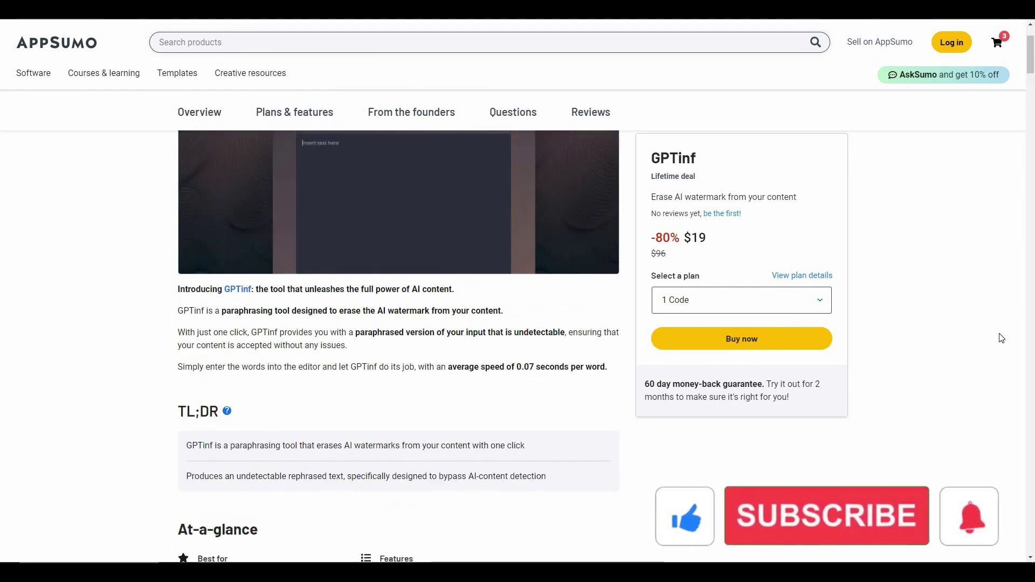